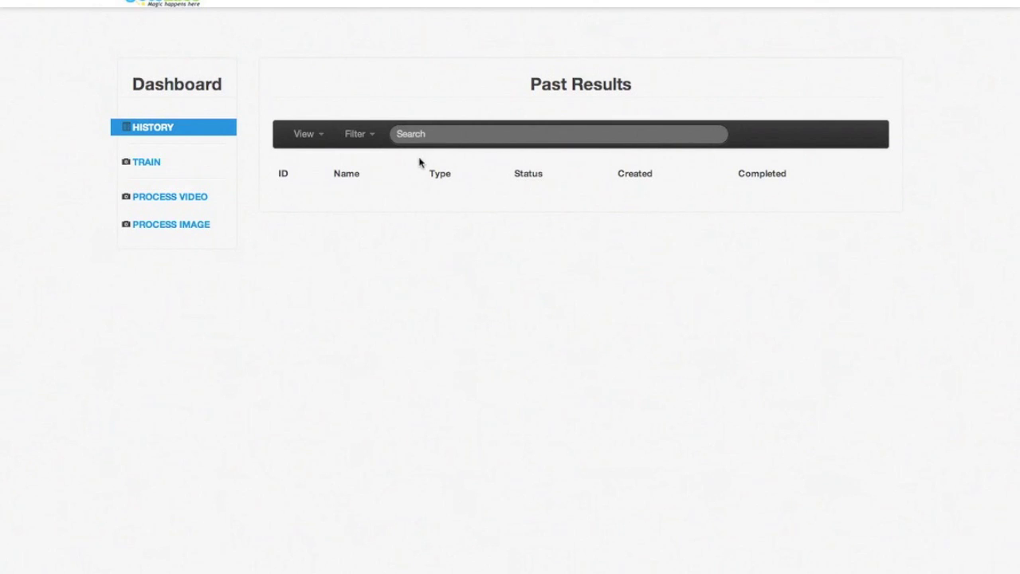
- Add a training image with the logo name Coca Cola, uploading the Coca-Cola logo file
left_click(195, 163)
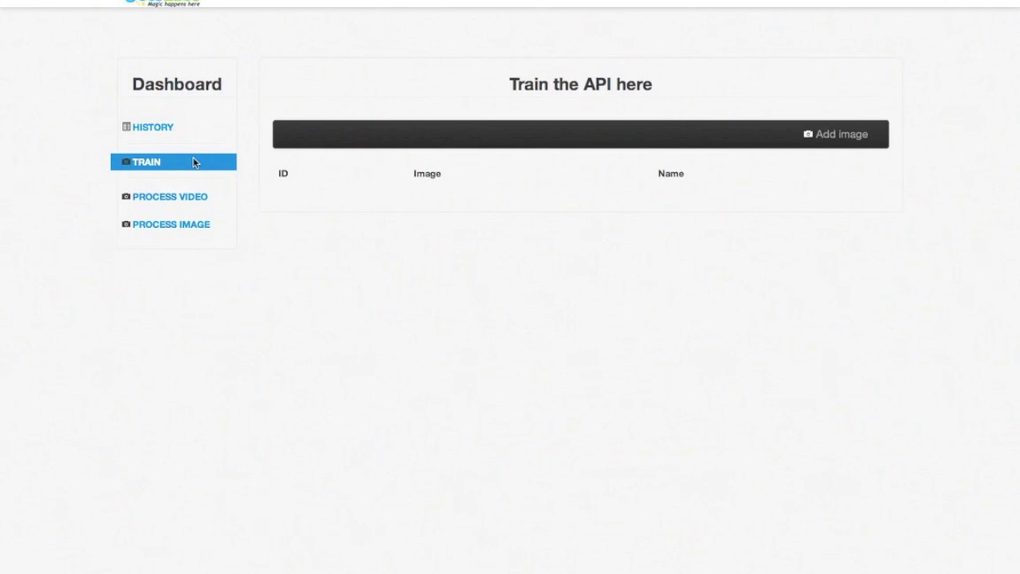
left_click(837, 133)
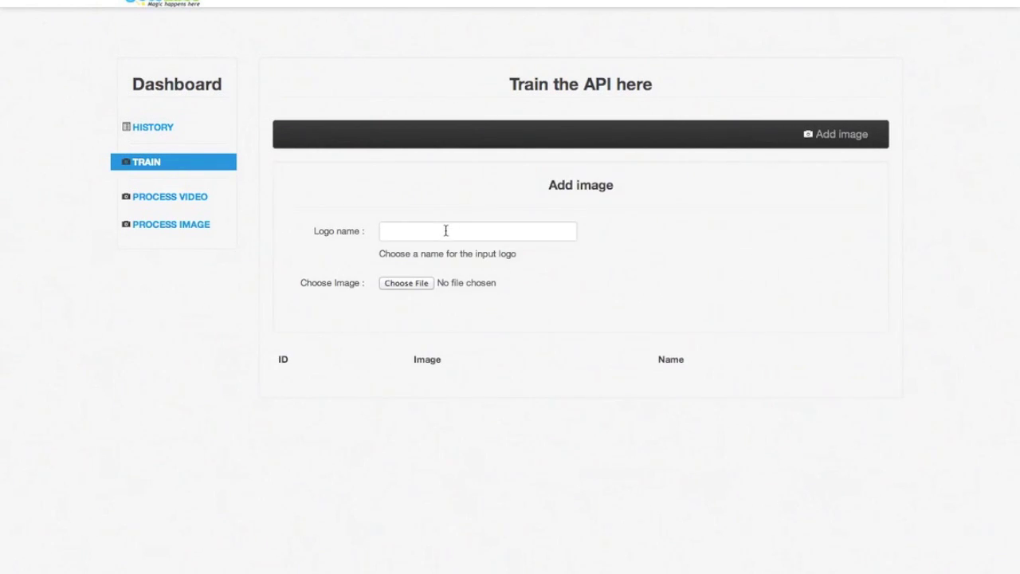
left_click(445, 231)
type("Coca Cola")
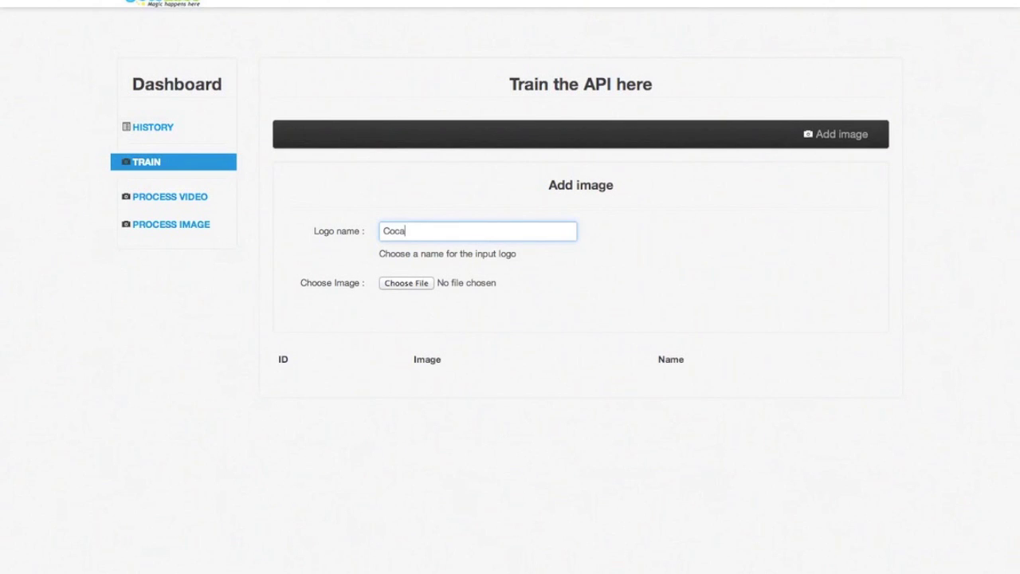
left_click(427, 283)
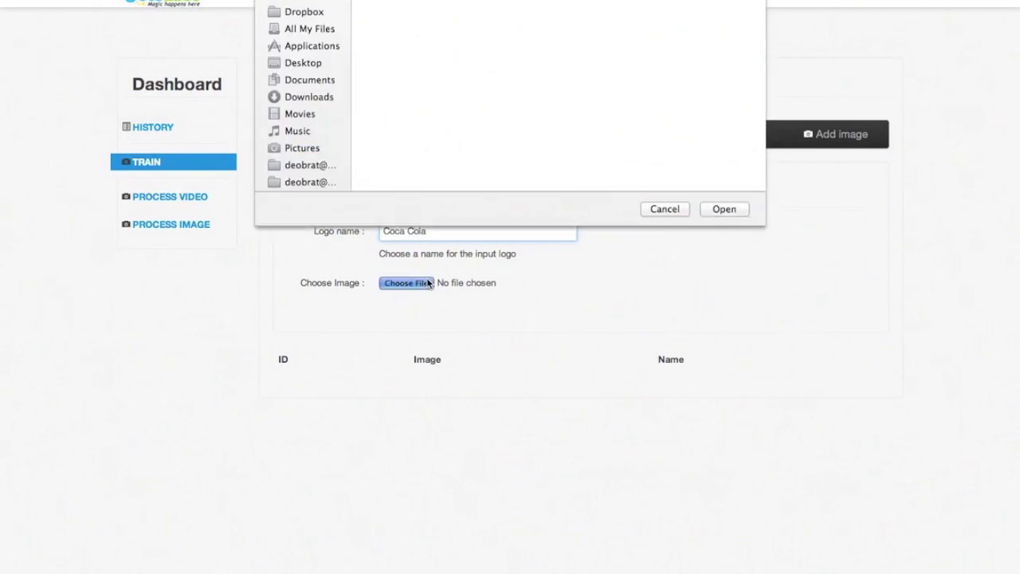
left_click(408, 30)
double_click(408, 30)
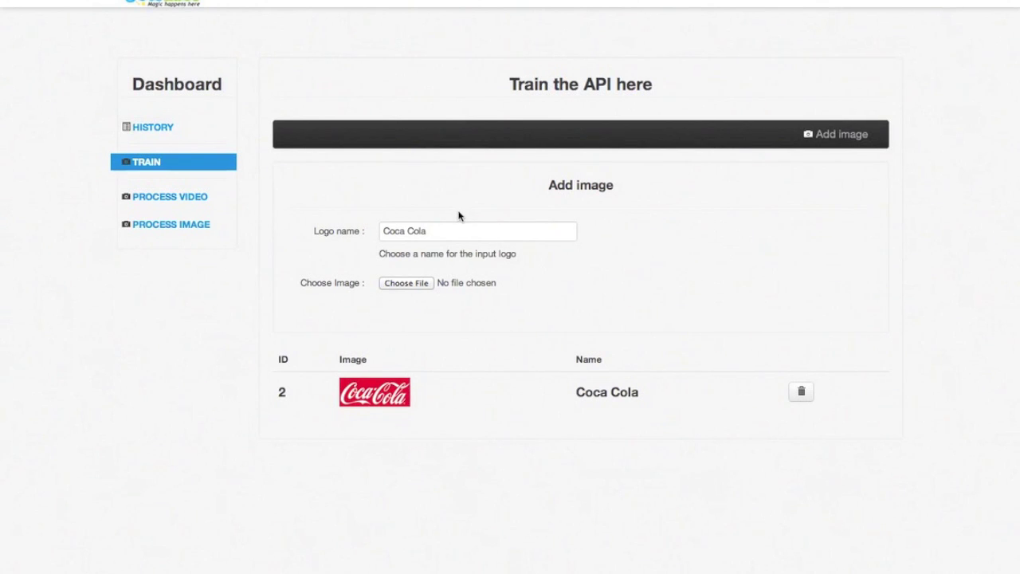
left_click(224, 200)
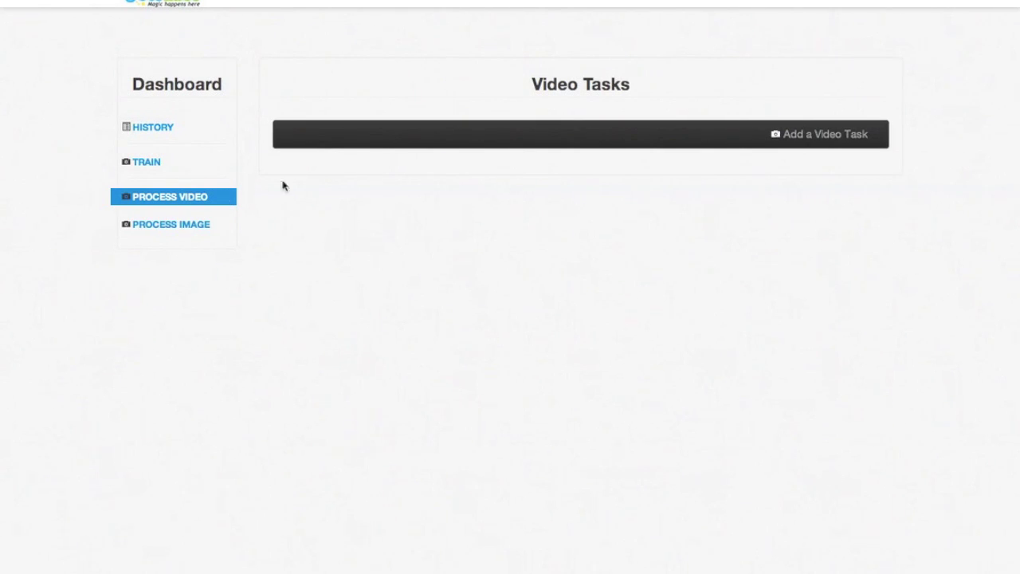
left_click(846, 136)
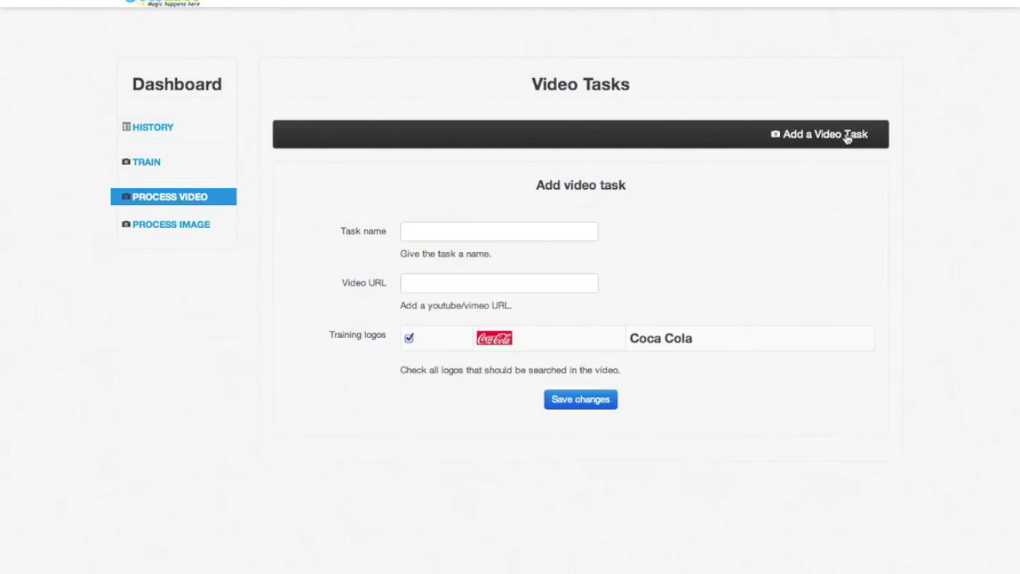
left_click(474, 230)
type("Coca Co")
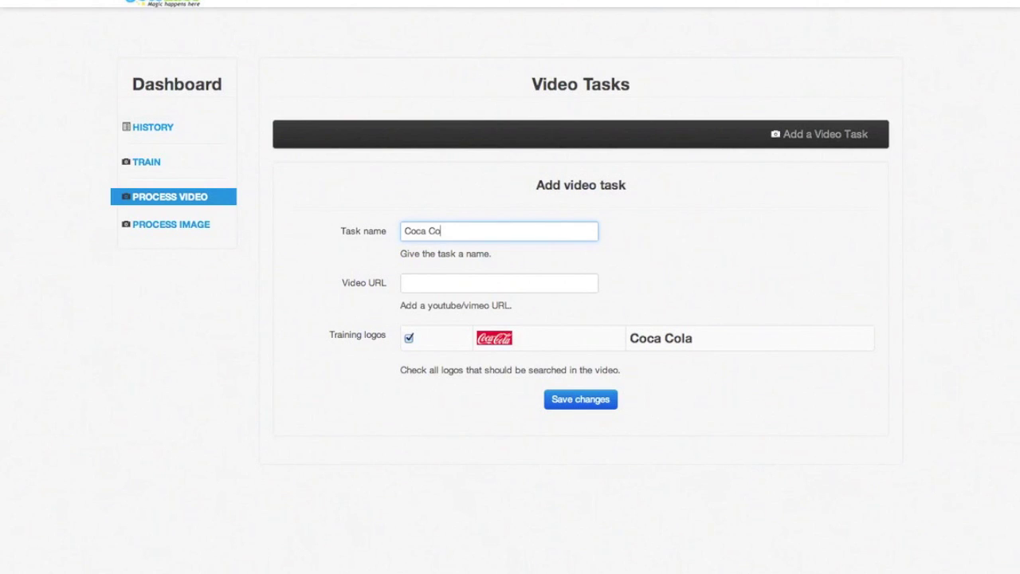
type("la Video")
left_click(439, 287)
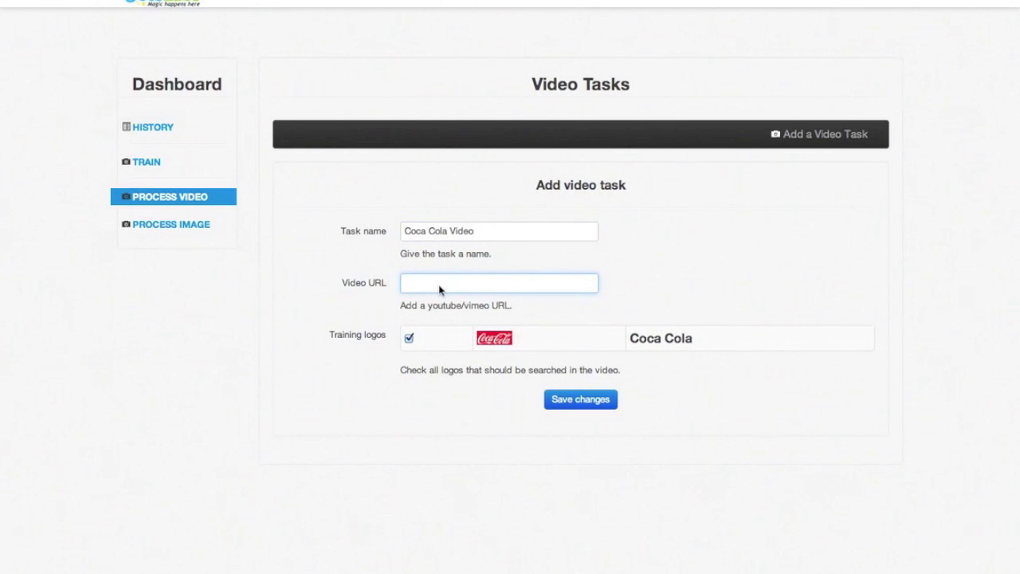
type("http://www.youtube.com/watch?v=RZd2NDzQzA4")
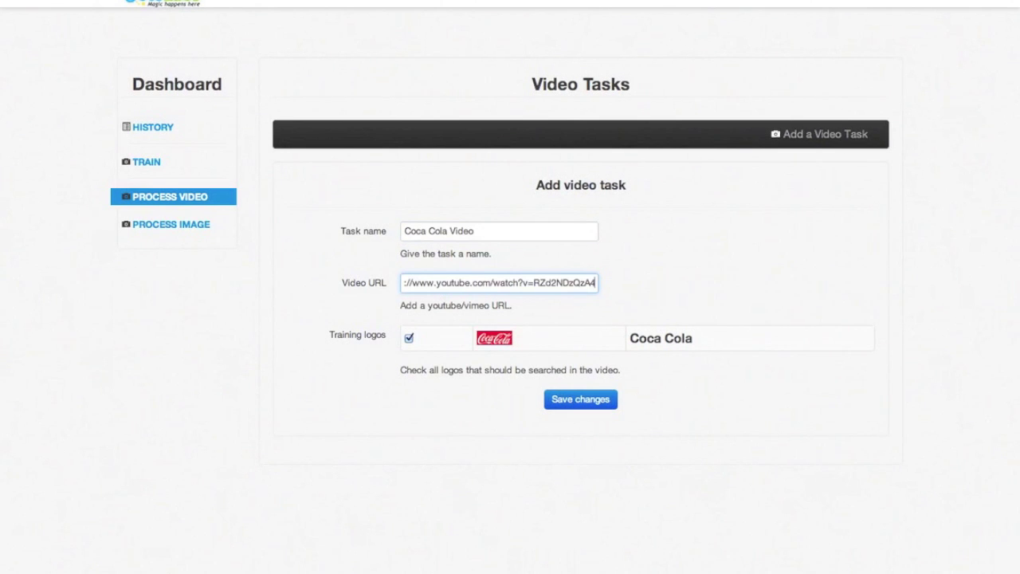
left_click(574, 400)
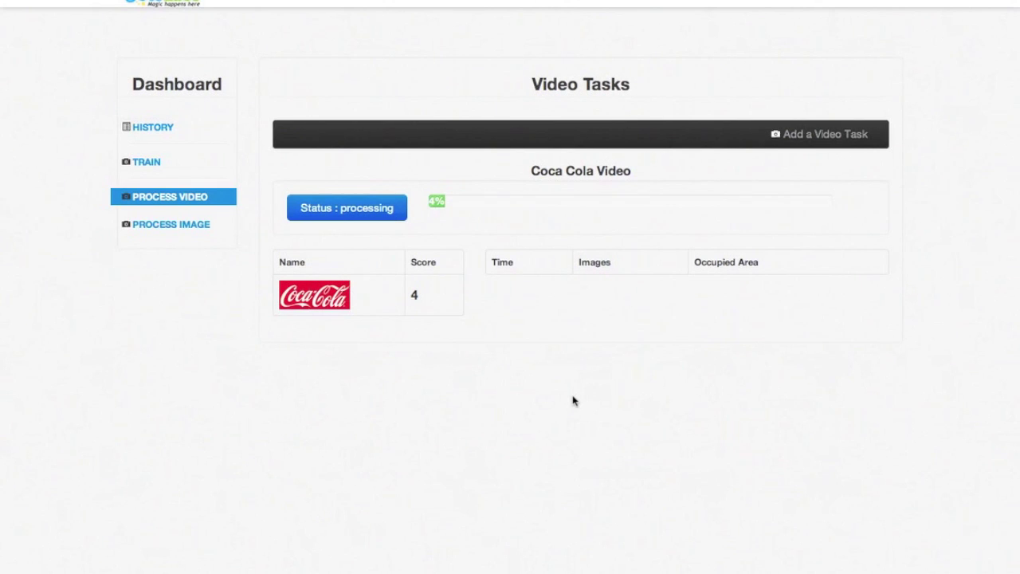
- Open the Coca Cola Video task from the past results and display the detections for the Coca Cola logo
left_click(145, 128)
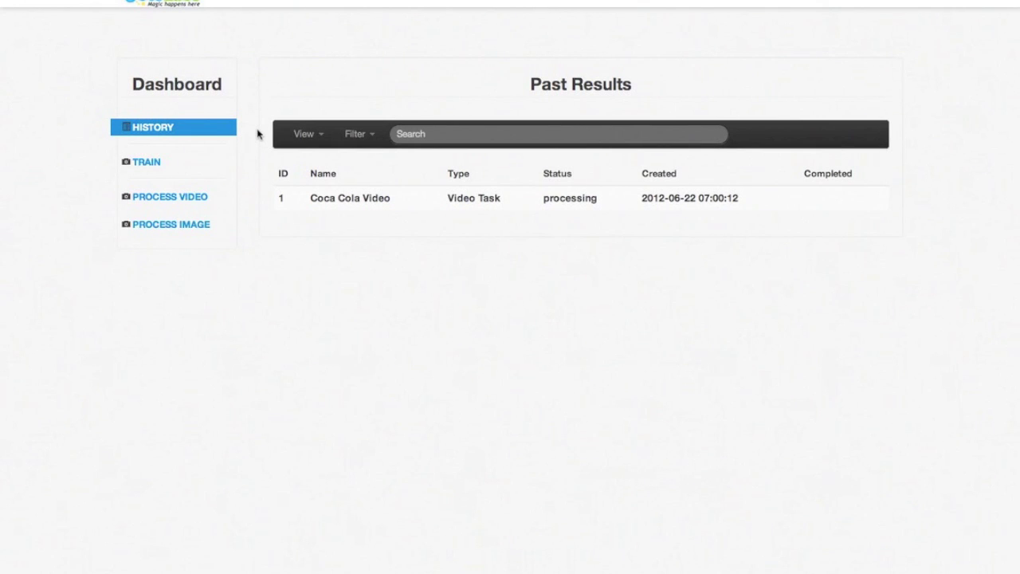
left_click(445, 206)
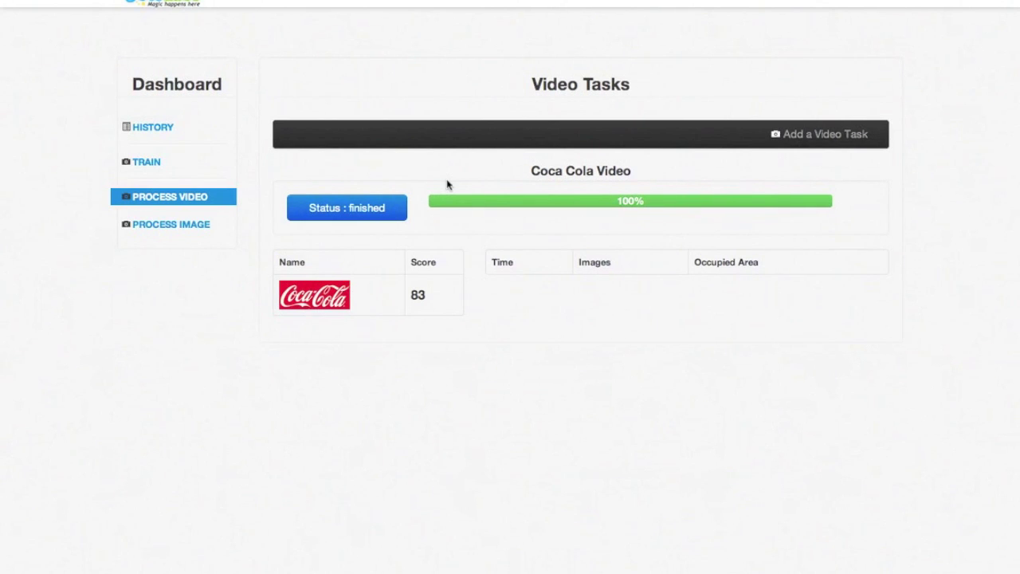
left_click(383, 294)
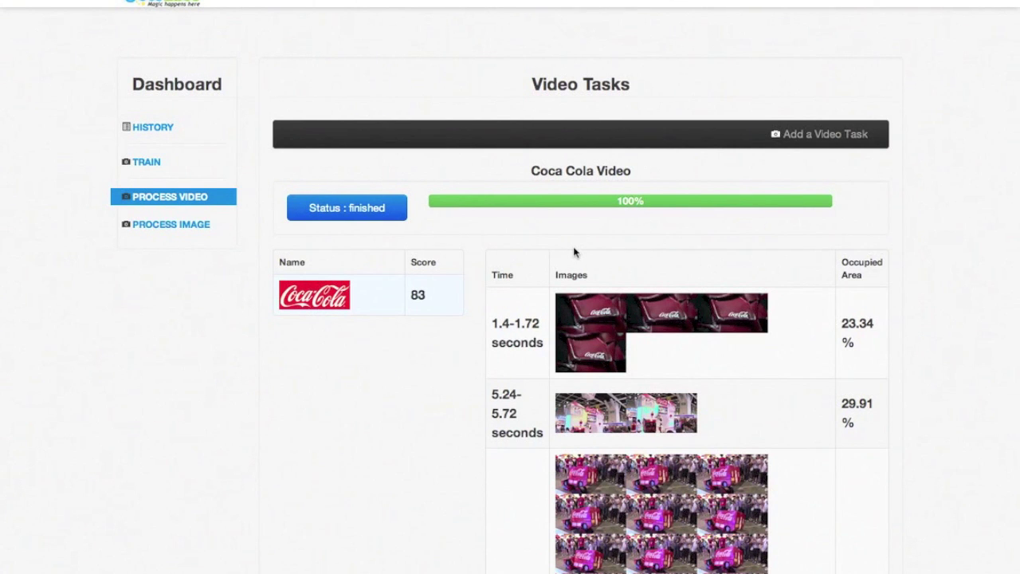
- Examine the time ranges, matched frames and occupied areas throughout the Coca Cola logo's detection list
scroll(574, 252, "down", 5)
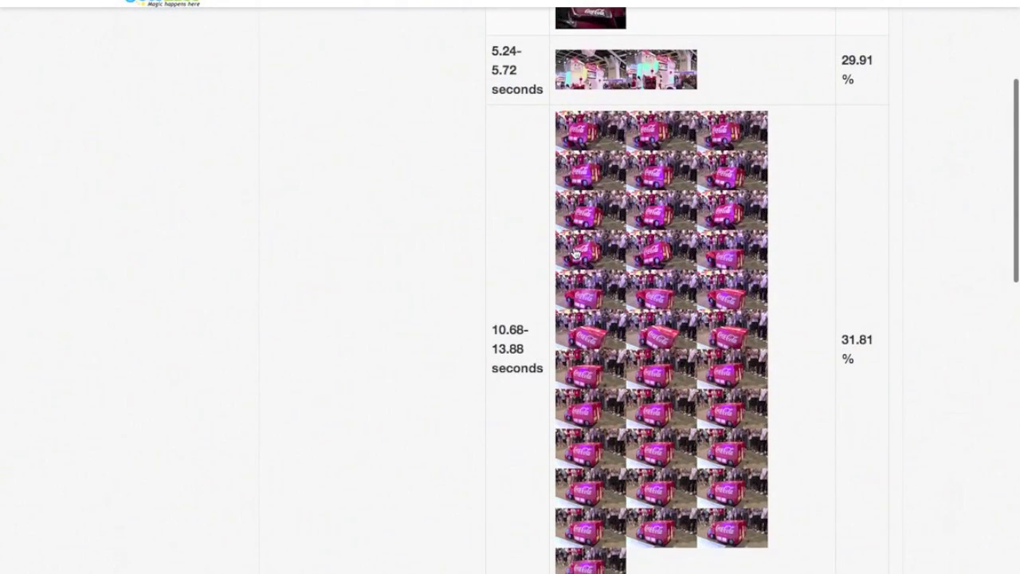
scroll(574, 252, "down", 3)
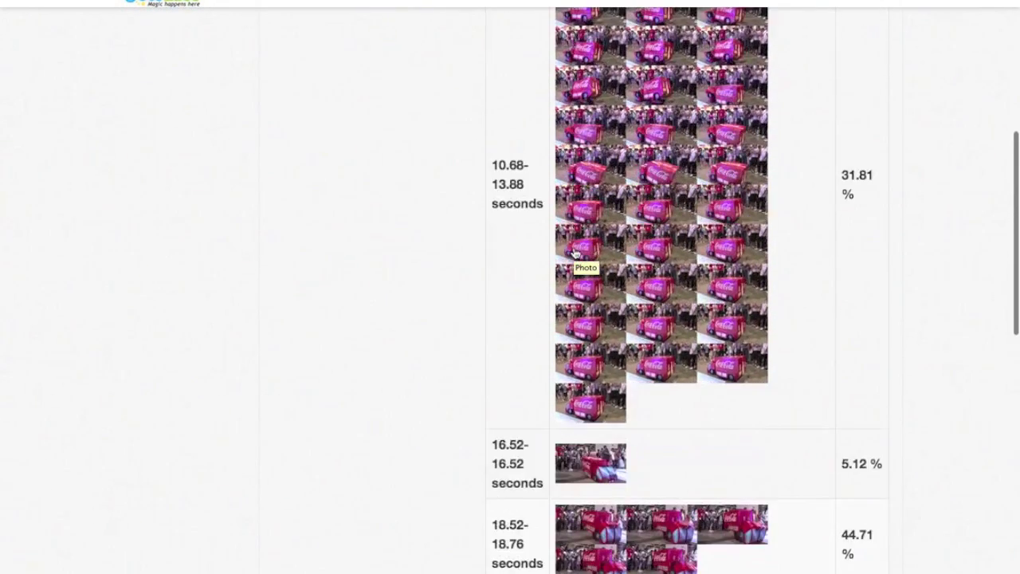
scroll(512, 381, "down", 3)
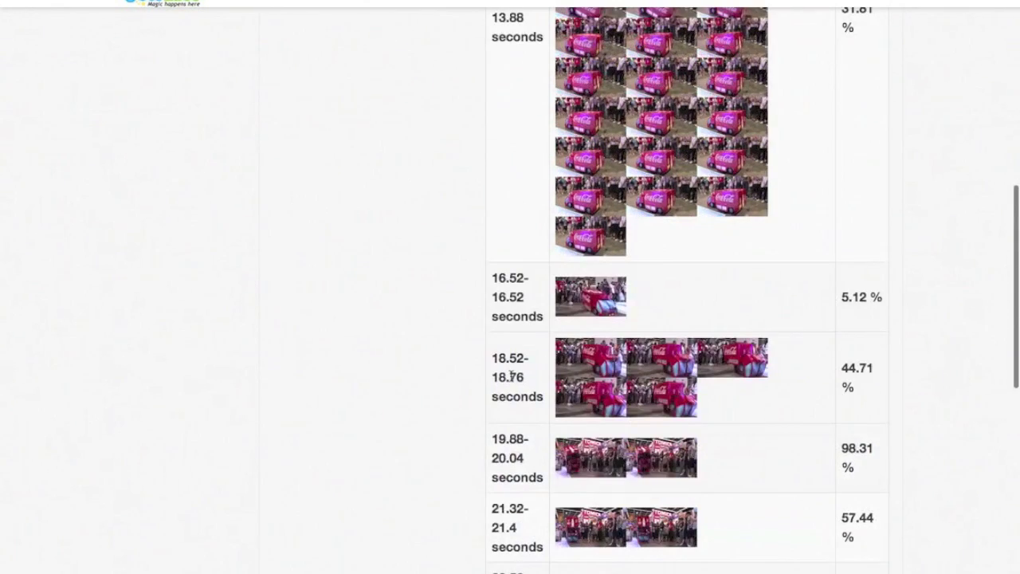
scroll(512, 381, "down", 3)
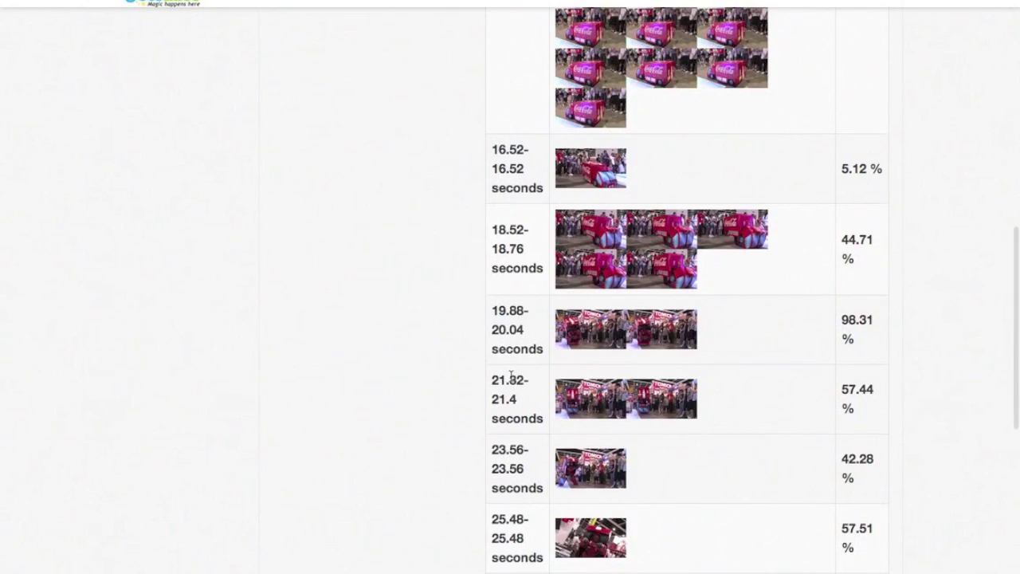
scroll(512, 381, "down", 2)
scroll(512, 381, "down", 3)
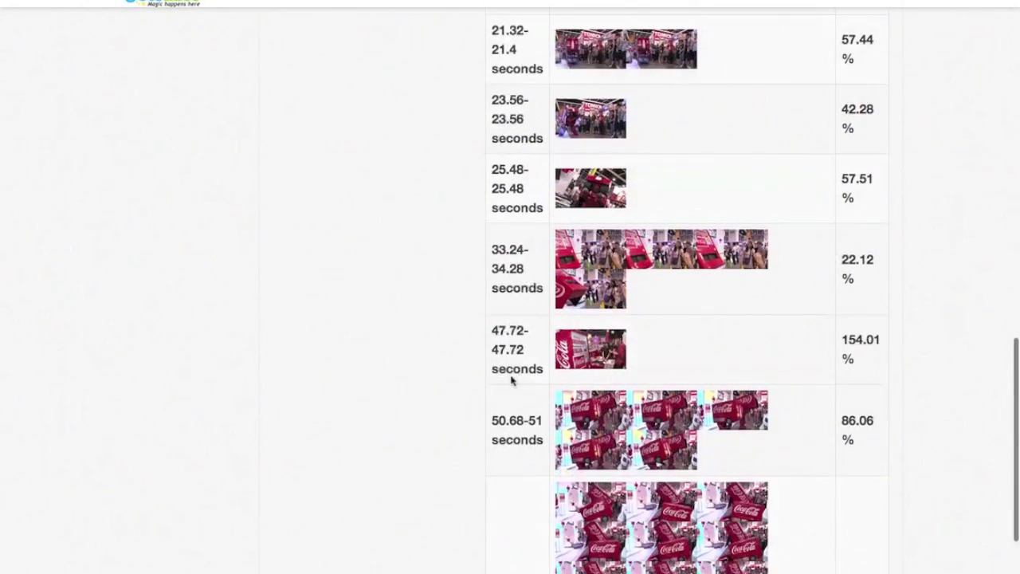
scroll(512, 381, "down", 3)
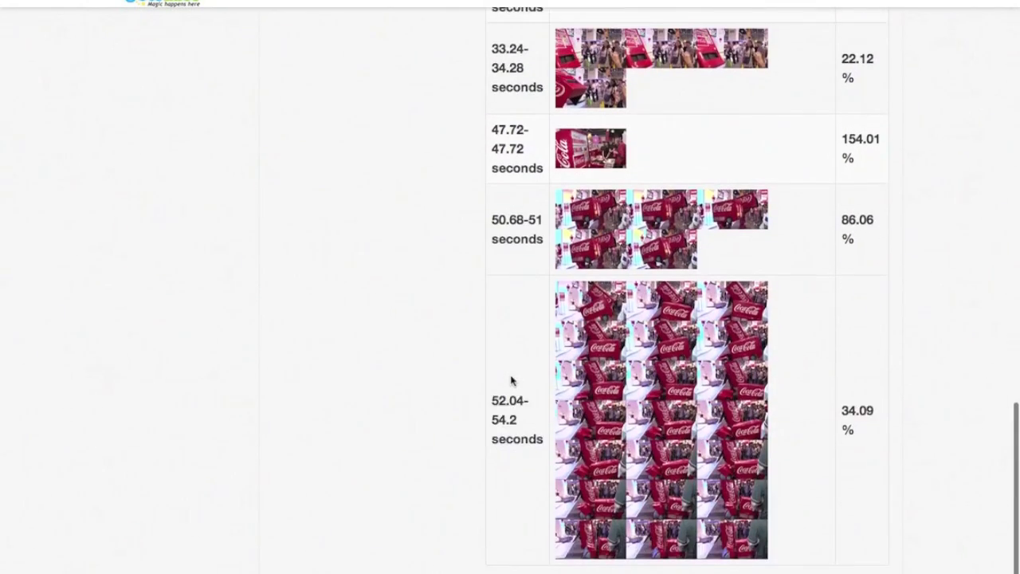
scroll(511, 381, "up", 10)
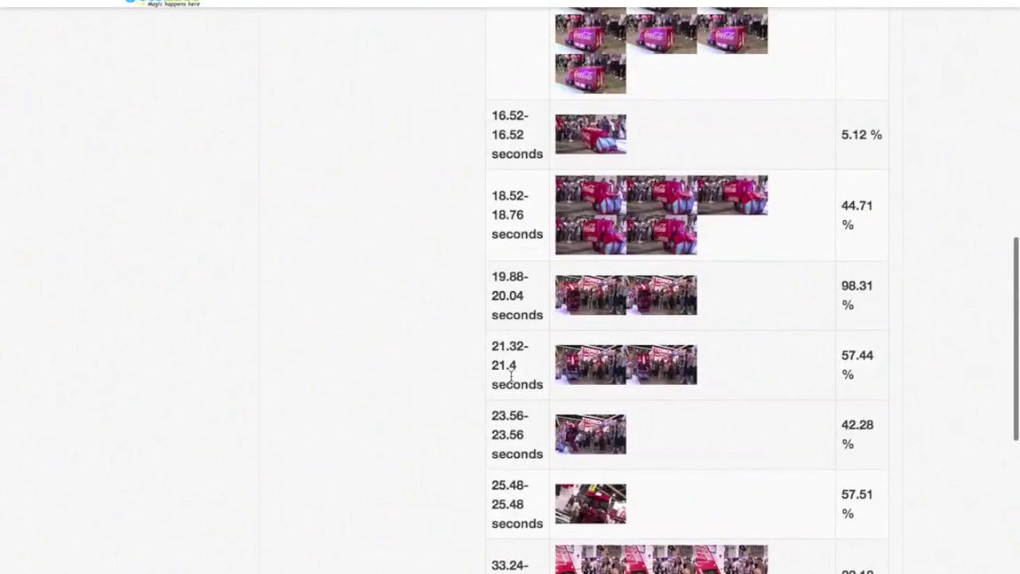
scroll(511, 376, "up", 10)
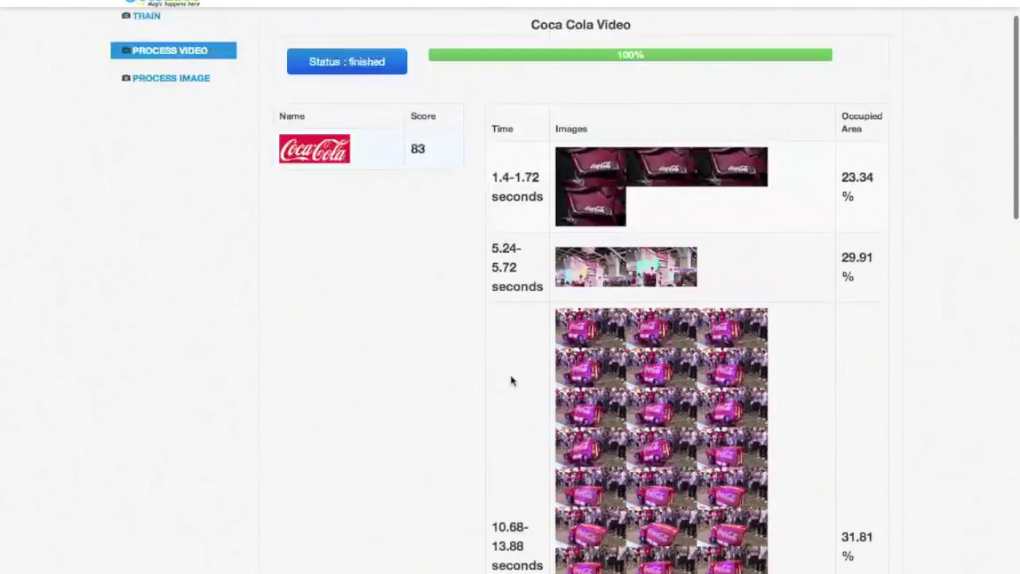
scroll(511, 381, "up", 2)
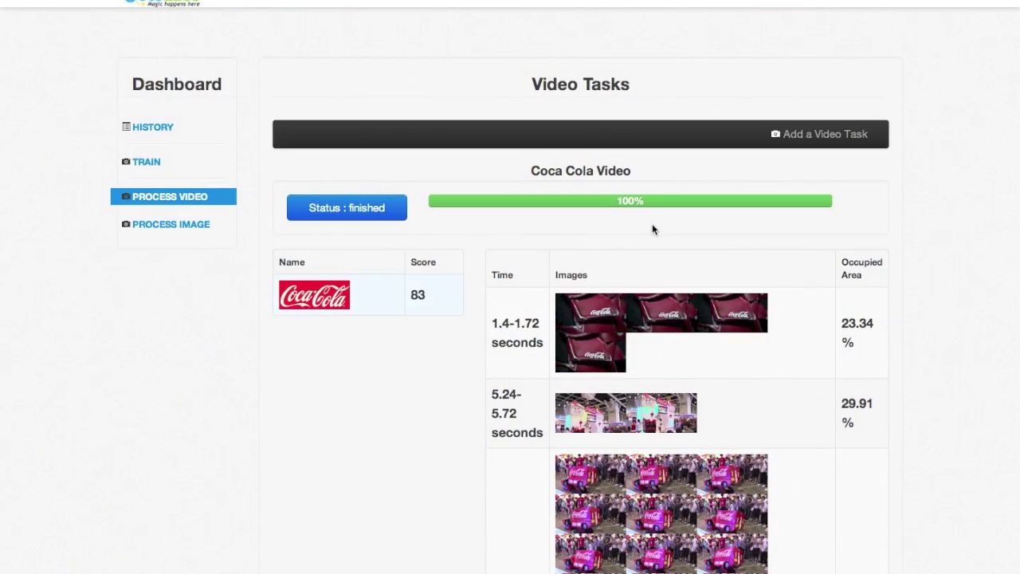
- View an enlarged frame from the 5.24-5.72 seconds detection, close it, and browse enlarged frames from the 10.68-13.88 seconds detection
left_click(657, 408)
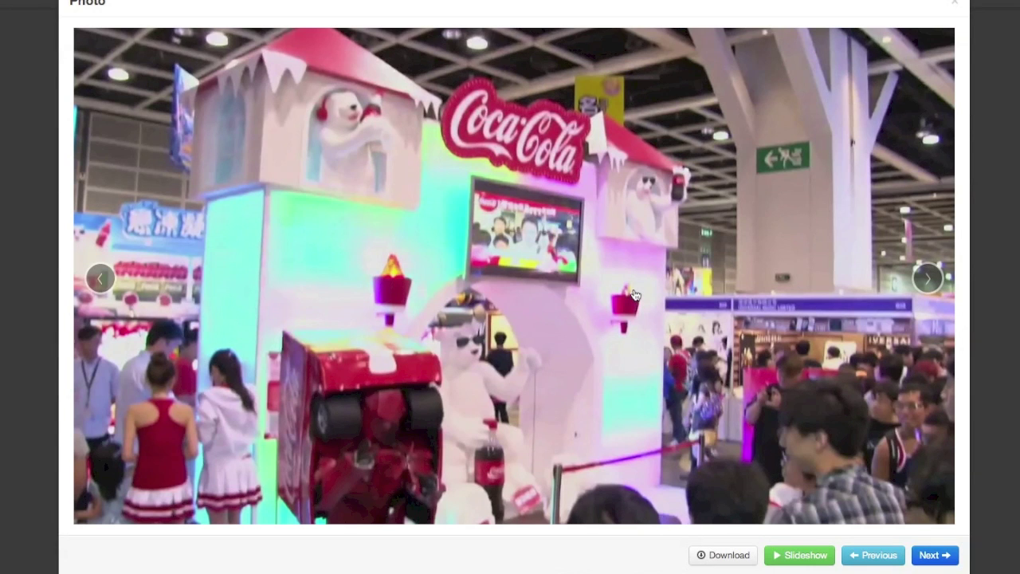
left_click(954, 3)
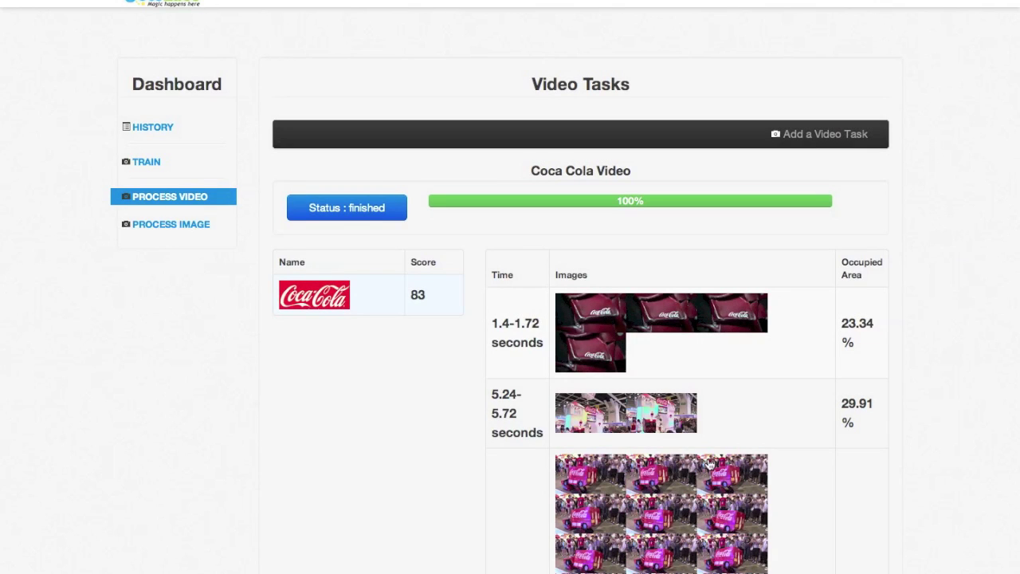
scroll(709, 464, "down", 3)
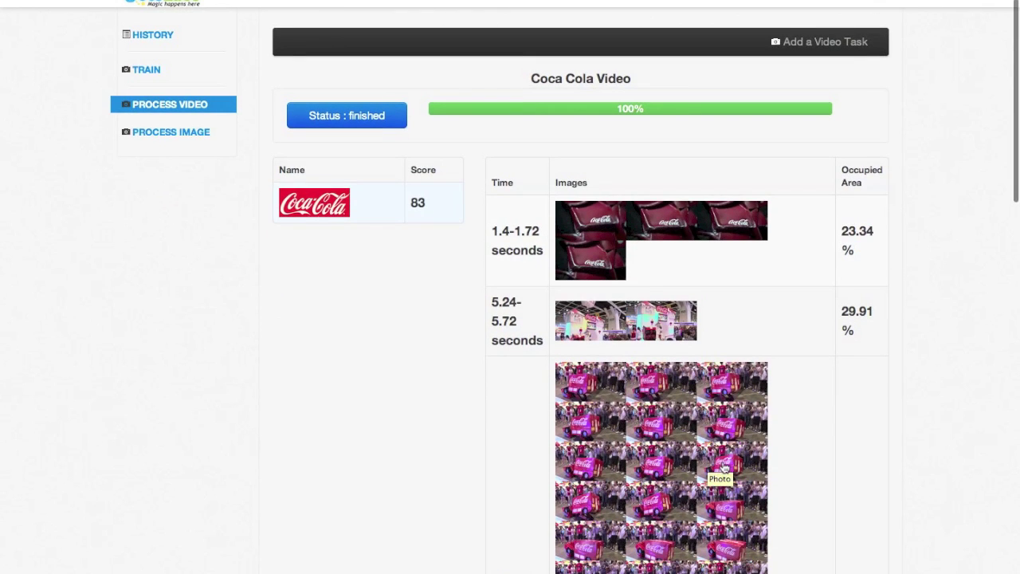
left_click(763, 365)
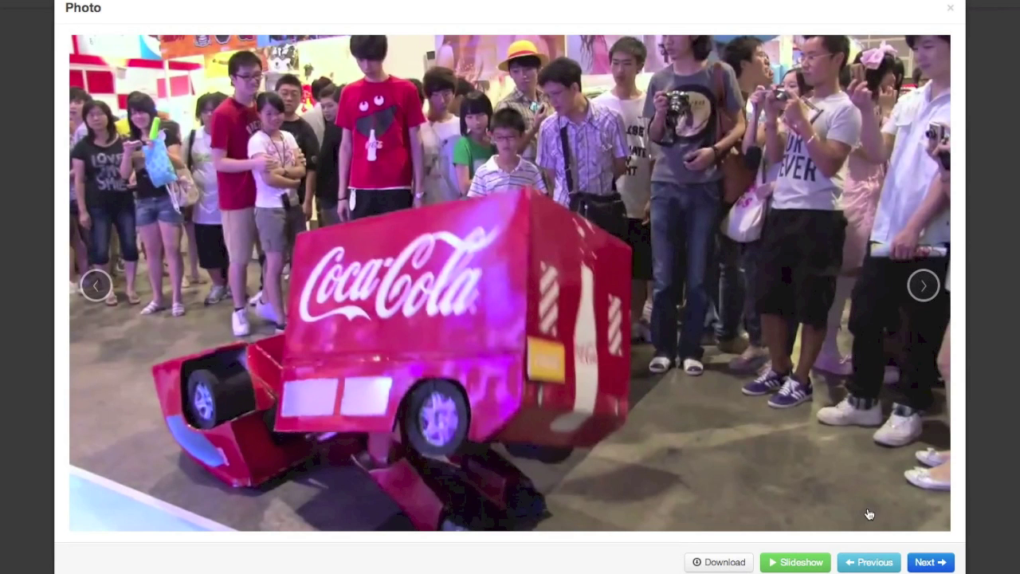
left_click(917, 564)
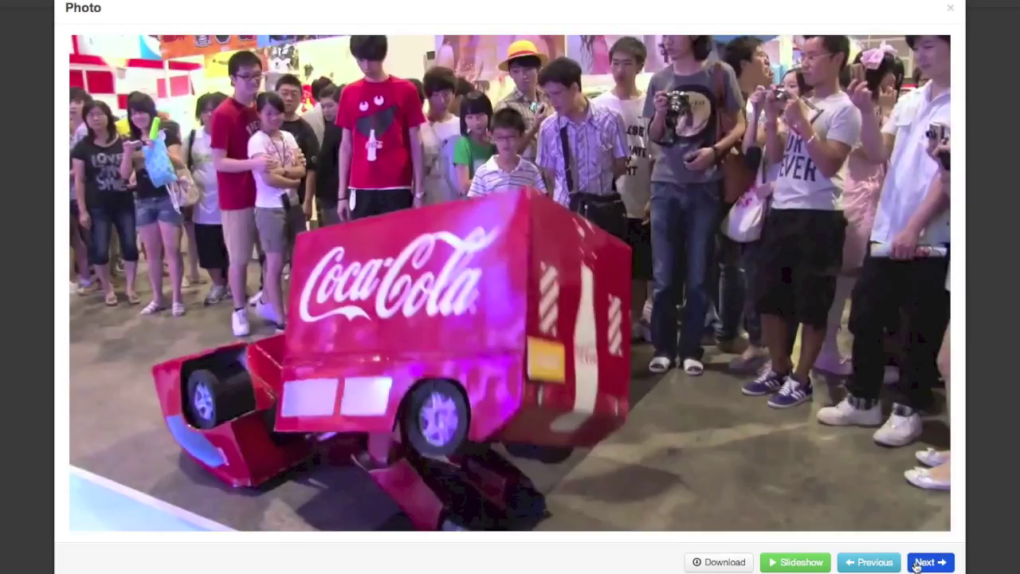